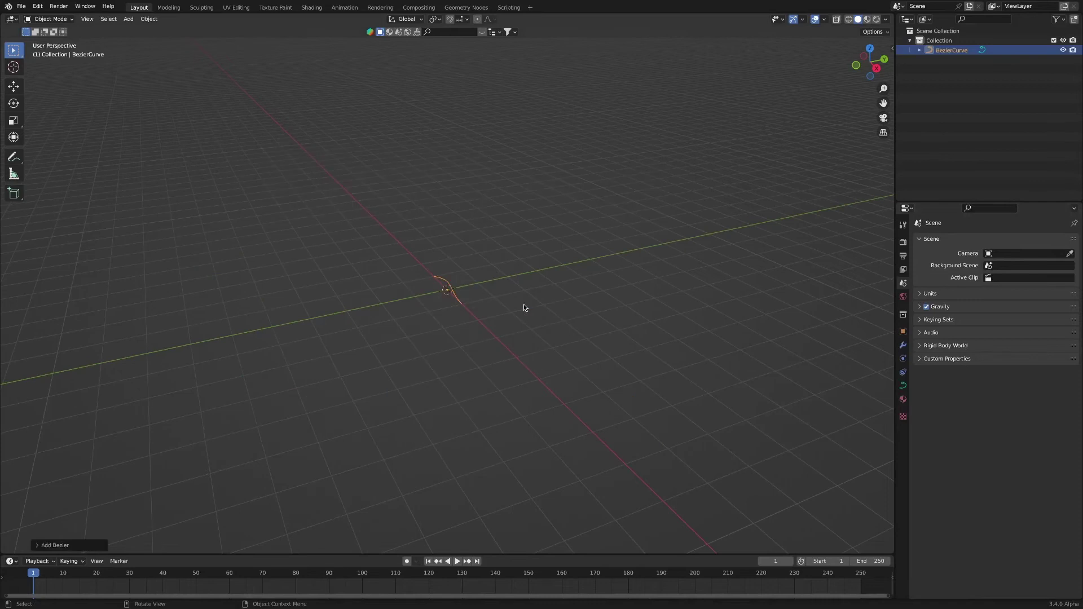
Open the Geometry Nodes workspace, view the Bezier curve from the top, and create a new geometry node tree for it.
left_click(467, 7)
key("KP_7")
middle_click_drag(625, 200, 606, 127, "ctrl")
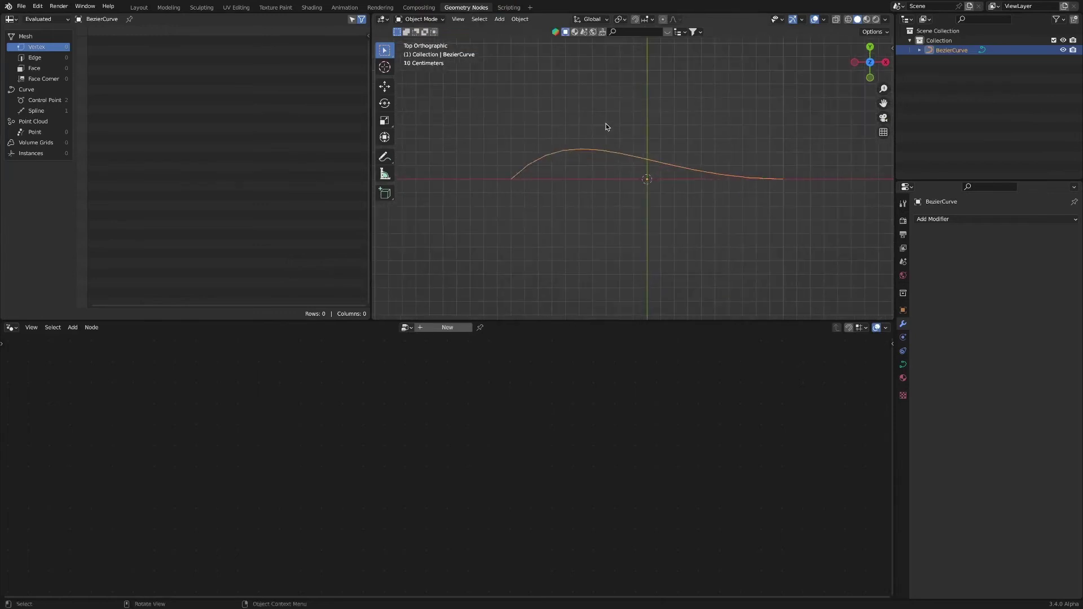
left_click(447, 327)
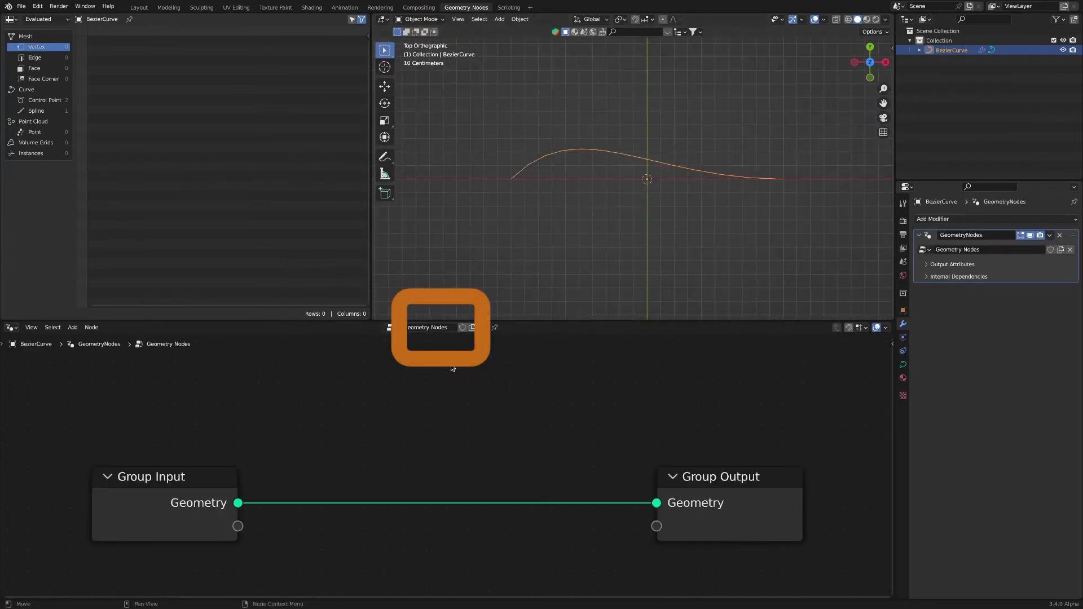
mouse_move(468, 417)
middle_mouse_down("ctrl")
mouse_move(479, 432)
mouse_move(474, 423)
middle_mouse_up("ctrl")
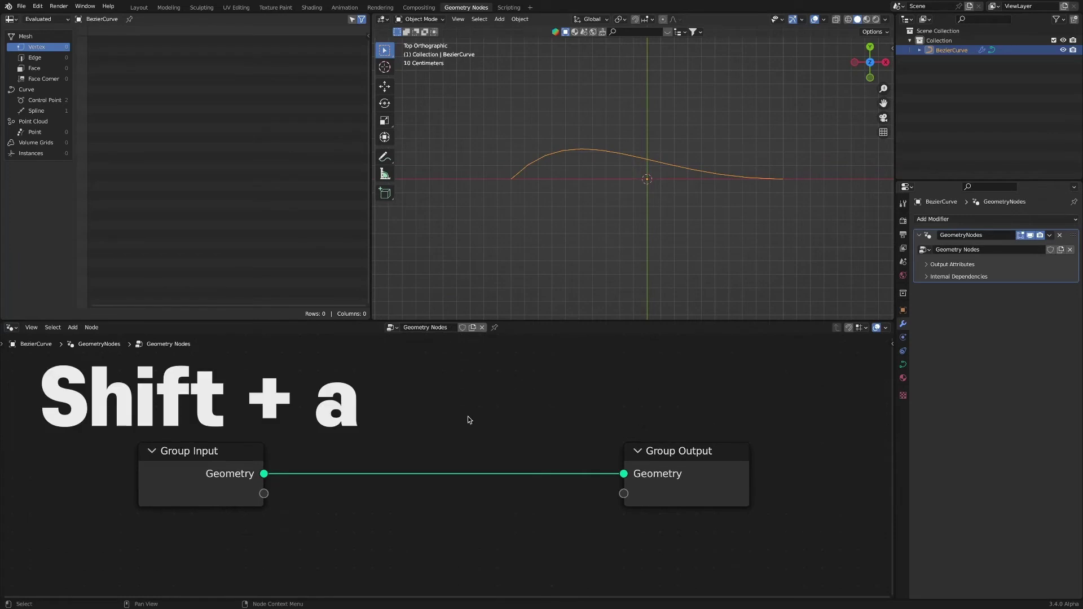
Insert an Instance on Points node on the link between Group Input and Group Output.
key("shift+a")
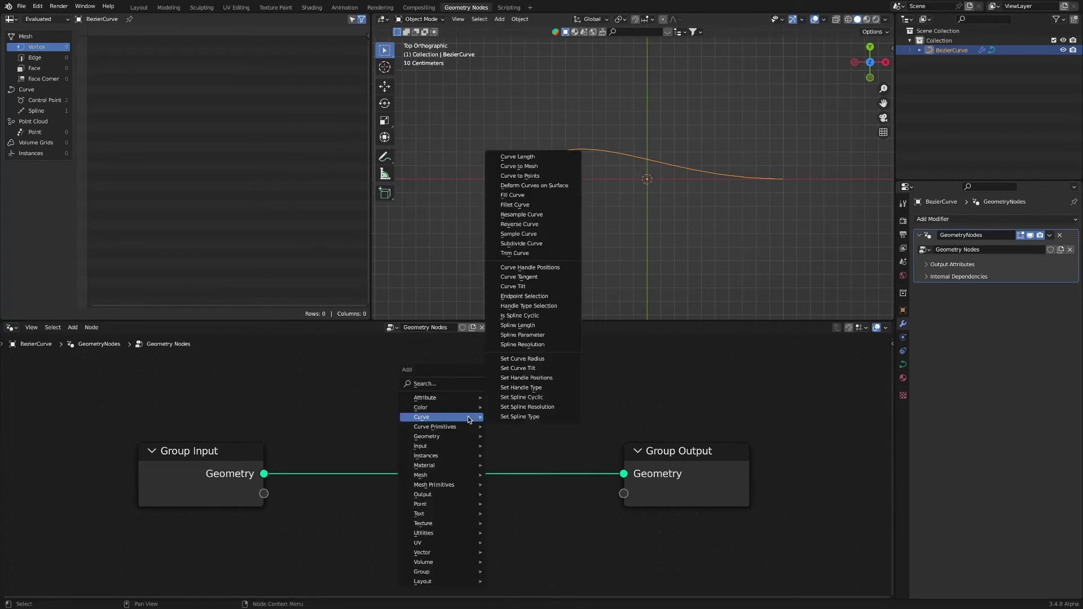
mouse_move(463, 462)
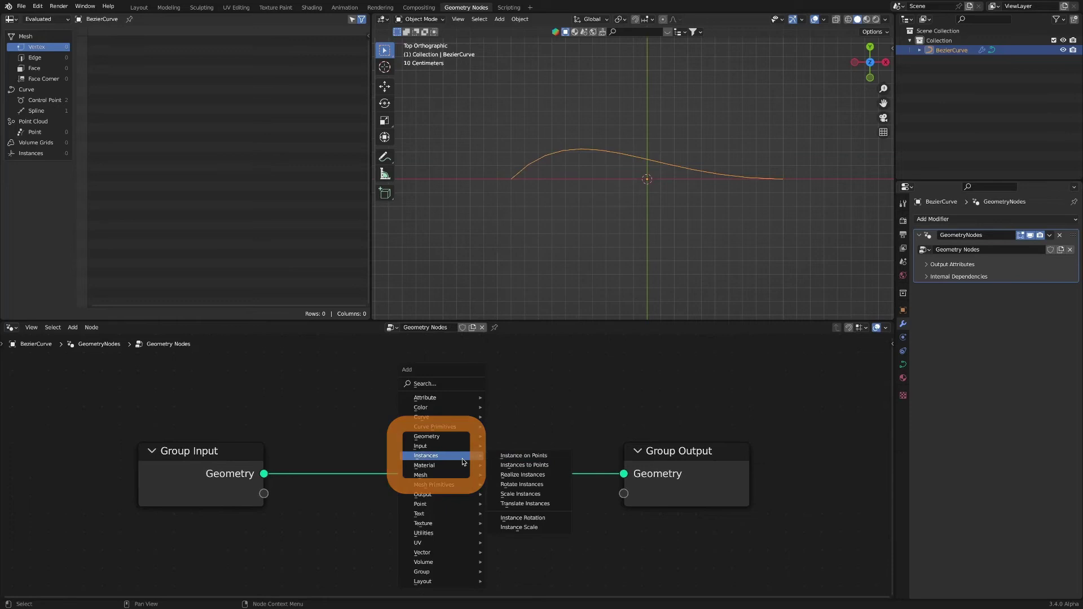
left_click(541, 450)
left_click(530, 416)
scroll(530, 415, "down", 3)
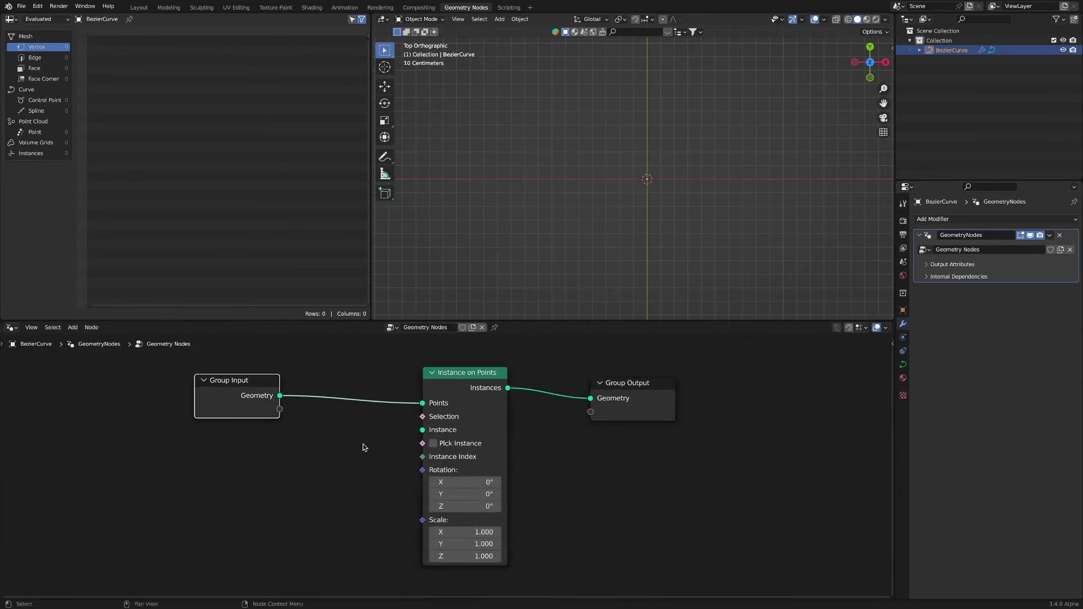
Add a Cube mesh primitive node and connect its Mesh output to the Instance input of Instance on Points.
key("shift+a")
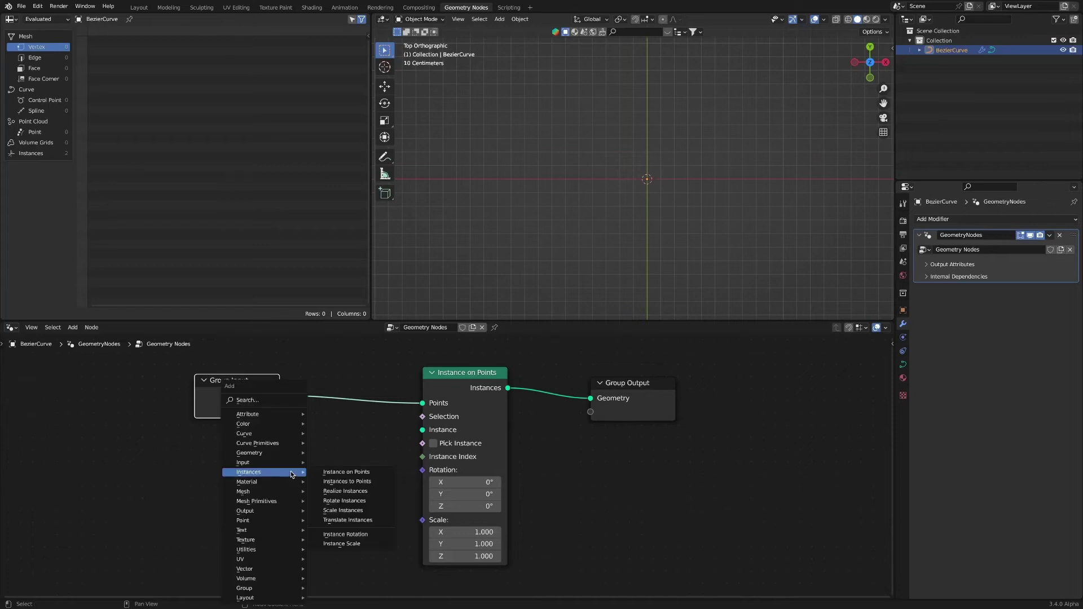
mouse_move(282, 501)
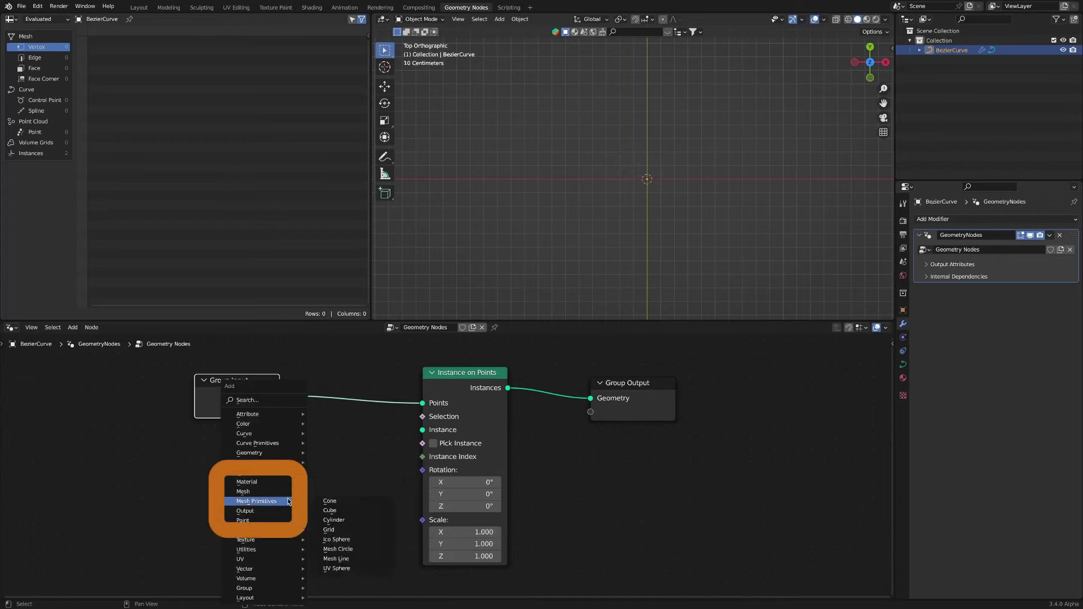
left_click(330, 511)
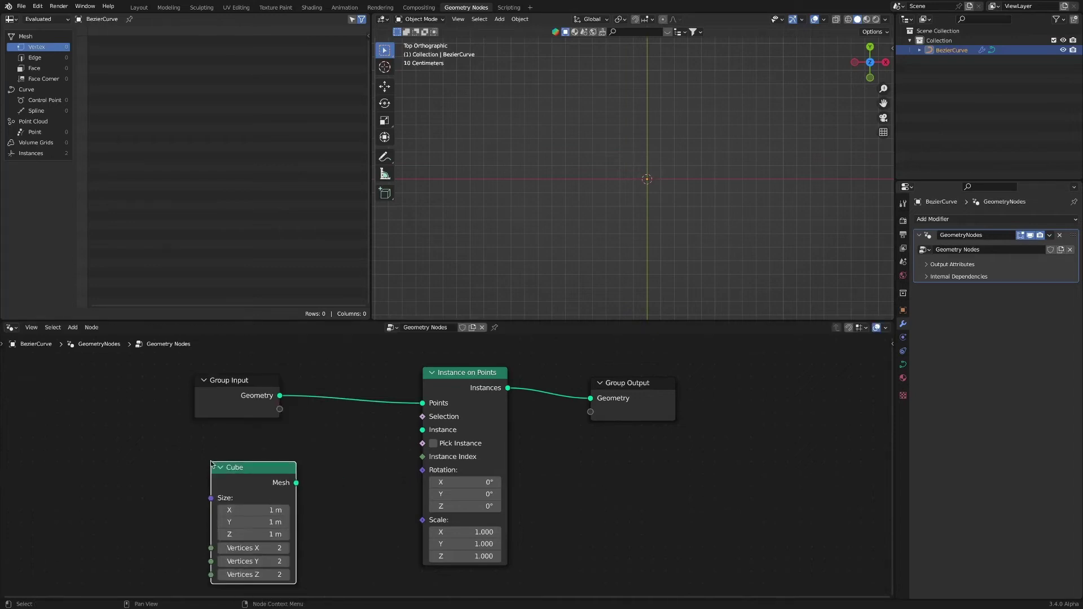
left_click_drag(295, 484, 423, 430)
Make room beside Group Input and insert a Resample Curve node on the link to the Points input.
left_click_drag(268, 397, 181, 398)
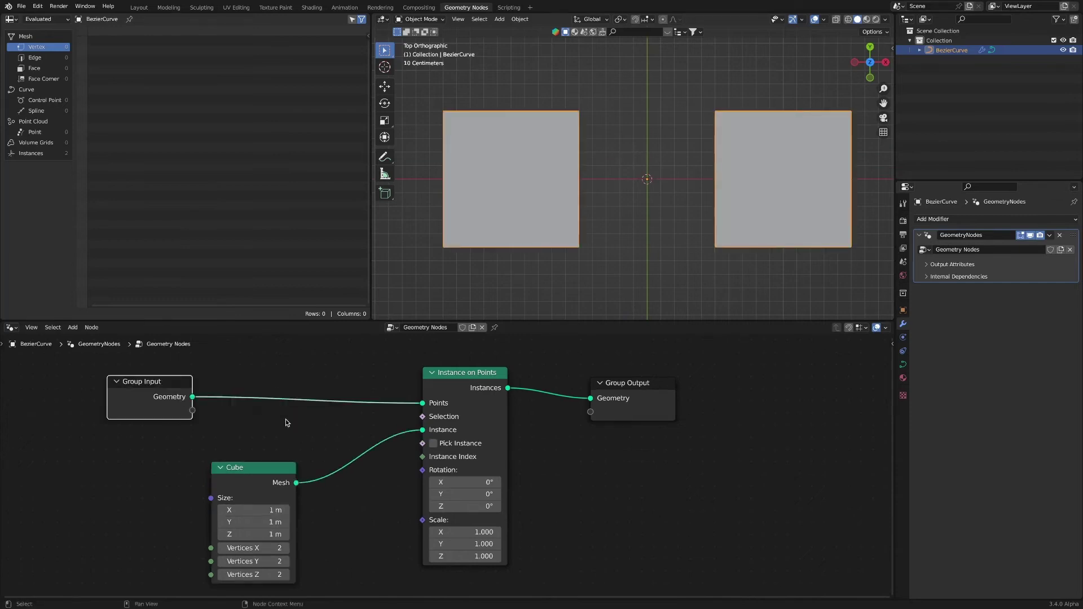
left_click(286, 419)
key("shift+a")
mouse_move(287, 422)
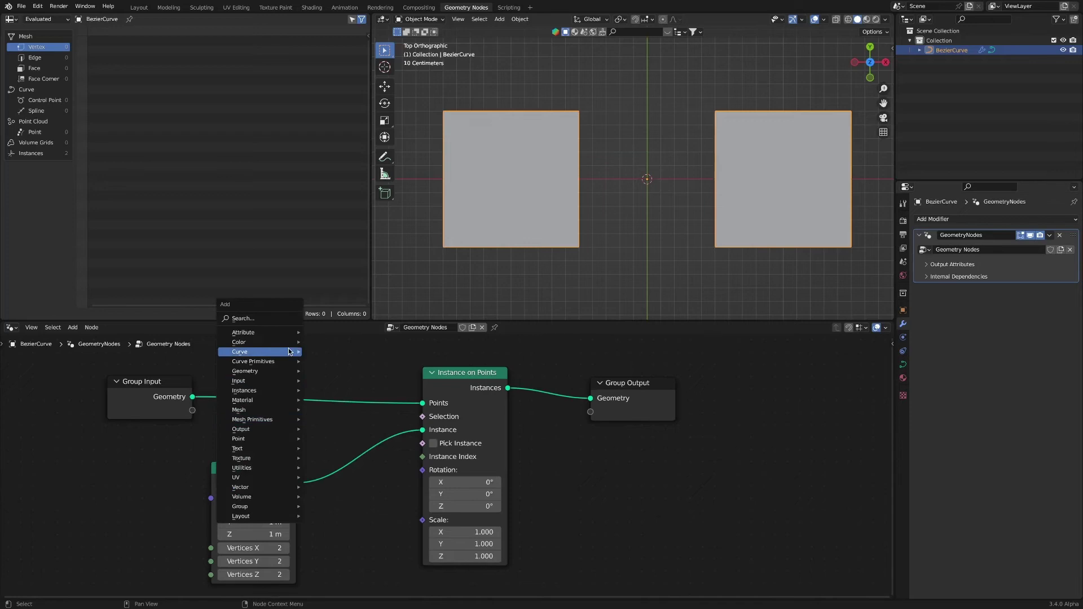
mouse_move(288, 351)
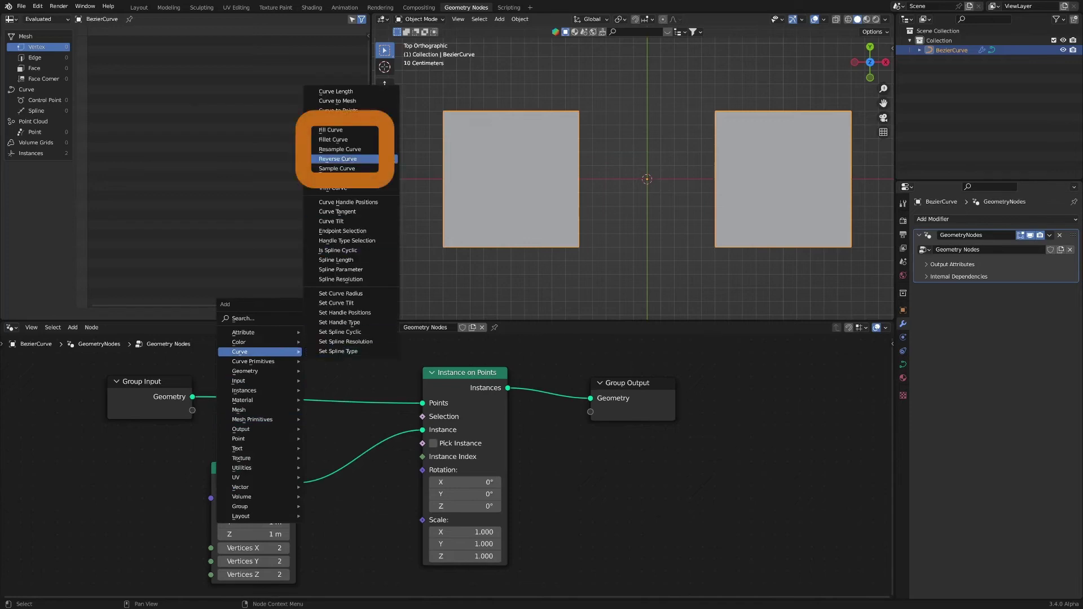
left_click(340, 149)
left_click(257, 351)
Set the Cube node's size to 0.1 m on X, Y and Z.
scroll(440, 474, "down", 2)
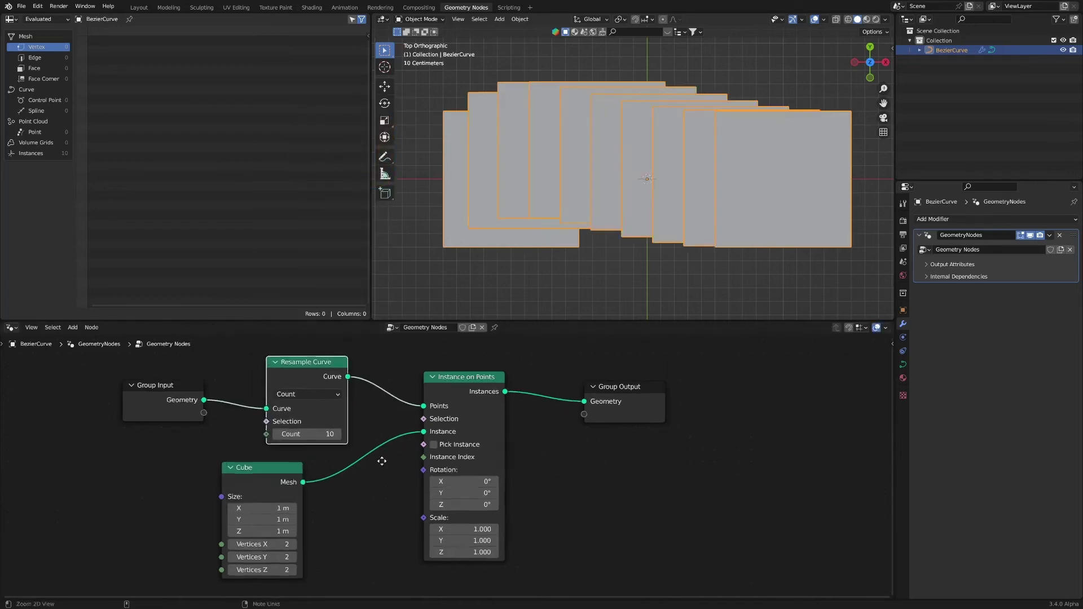
left_click_drag(297, 510, 297, 529)
type(".1")
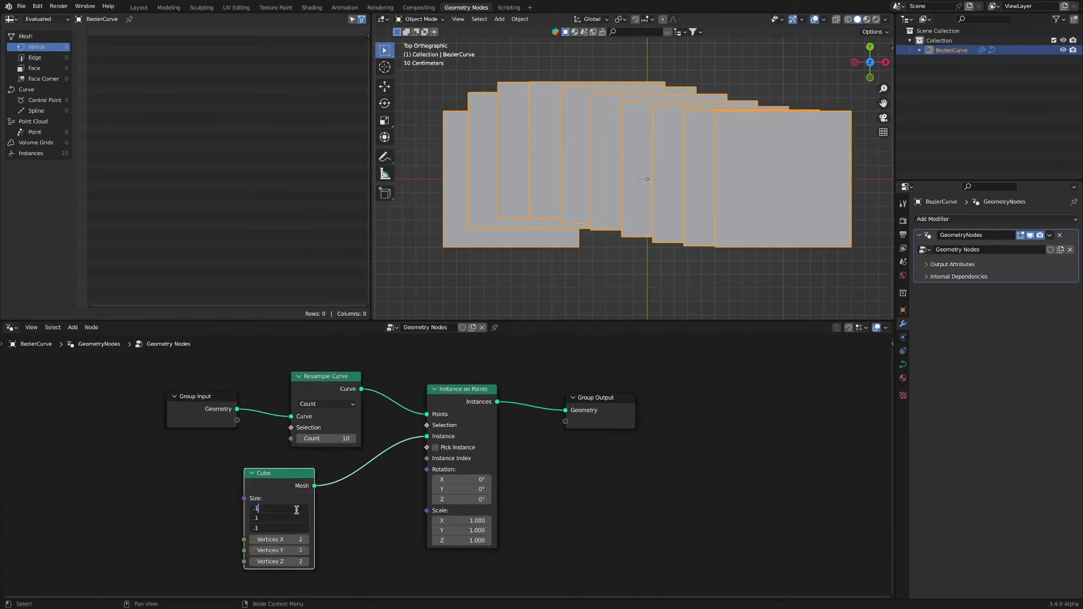
key("Return")
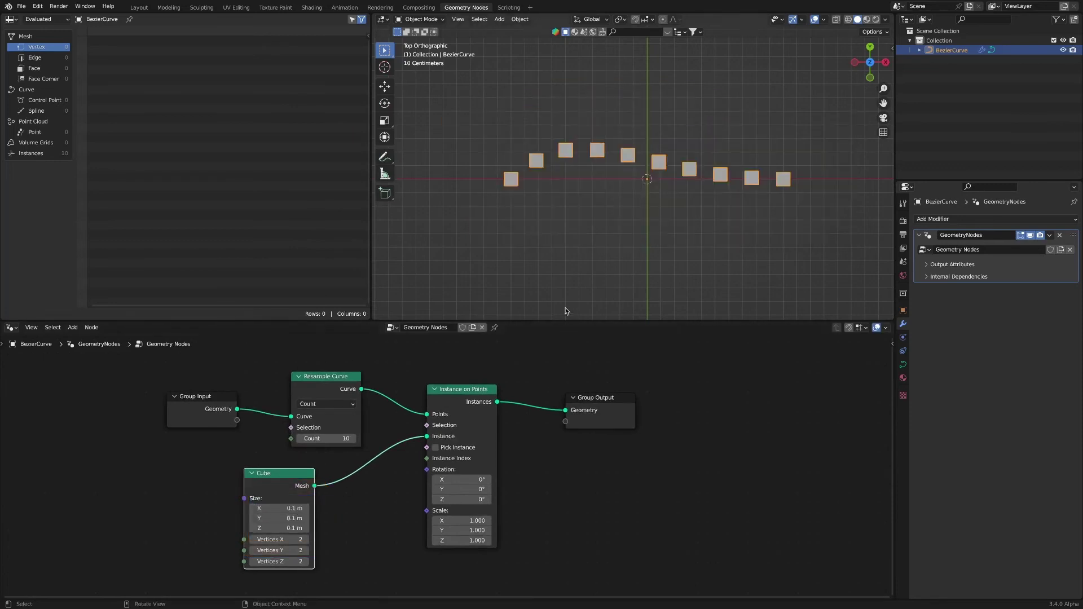
Deselect the curve object and show the Instances data in the spreadsheet.
left_click(587, 285)
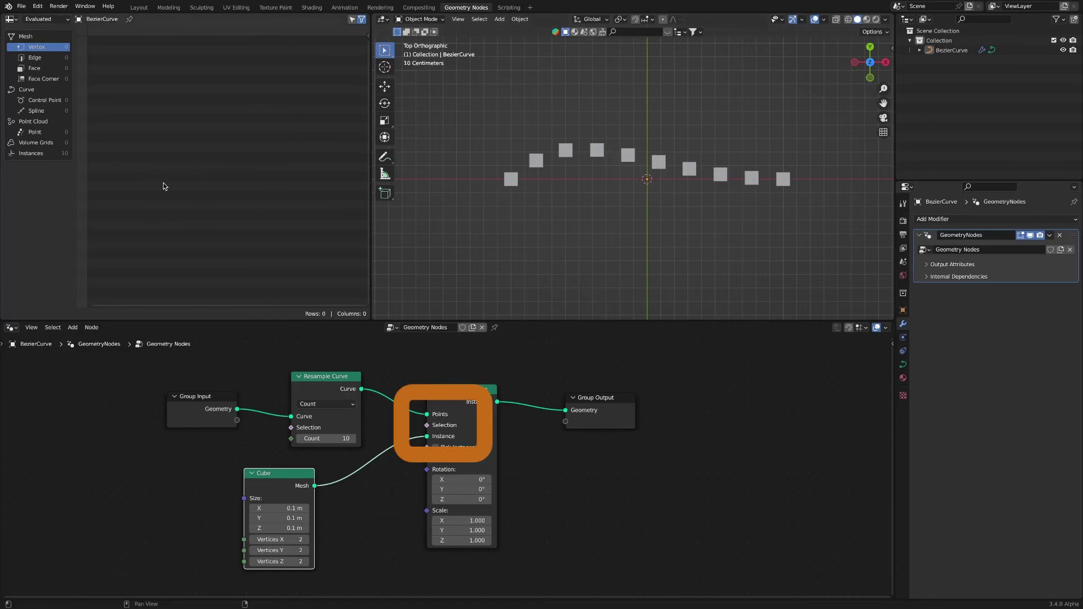
left_click(33, 153)
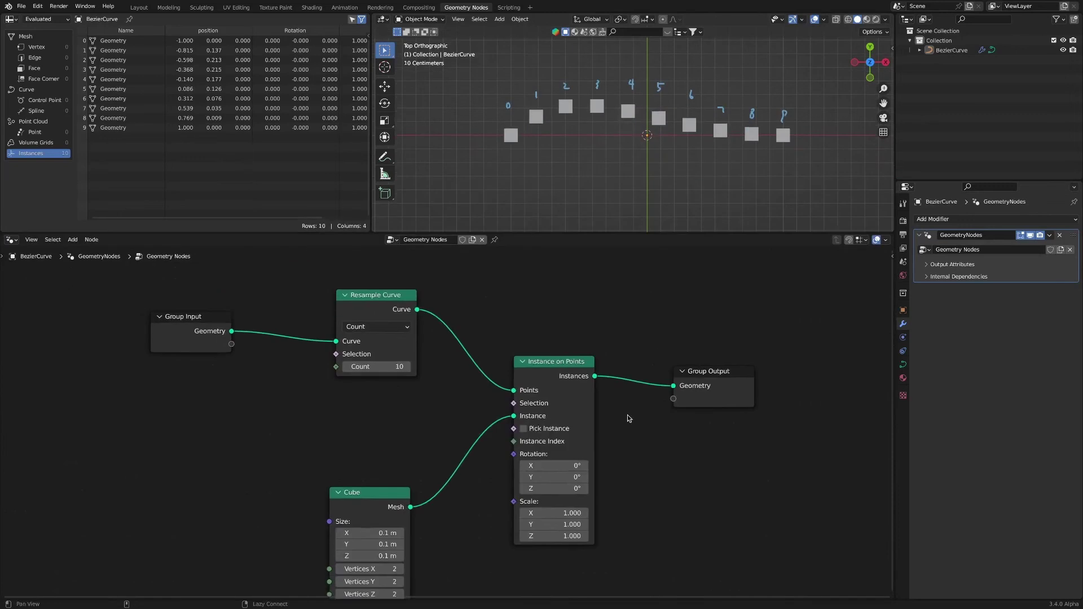
Add an Index input node and connect its output to the Selection input of Instance on Points.
key("shift+a")
mouse_move(224, 448)
left_click(270, 395)
left_click(343, 418)
left_click_drag(343, 416, 528, 396)
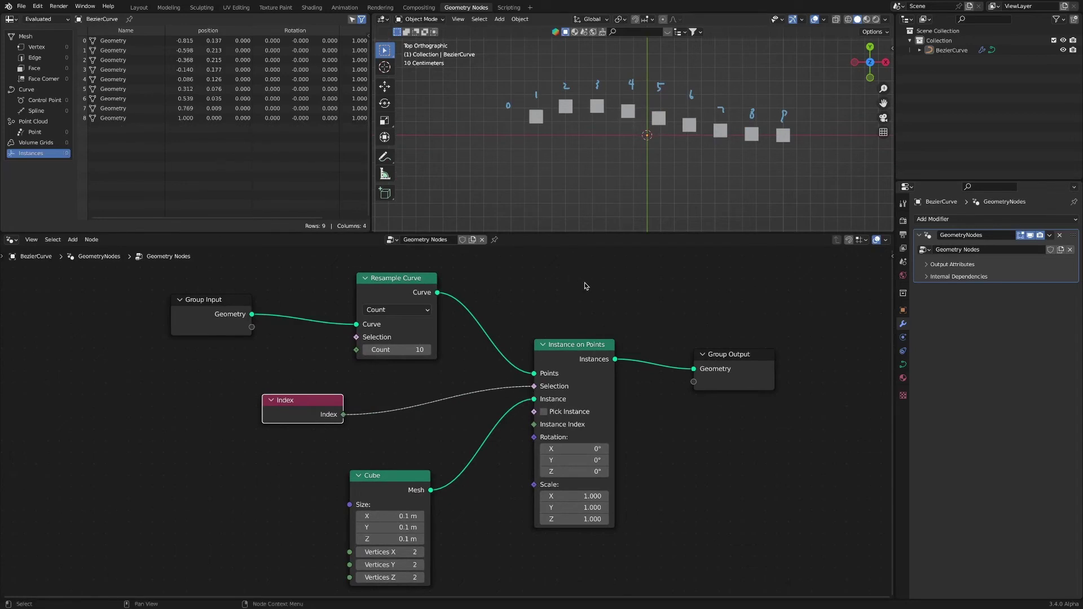
Move the Index node farther from Instance on Points and insert a Math node on the link between them.
left_click_drag(303, 400, 232, 398)
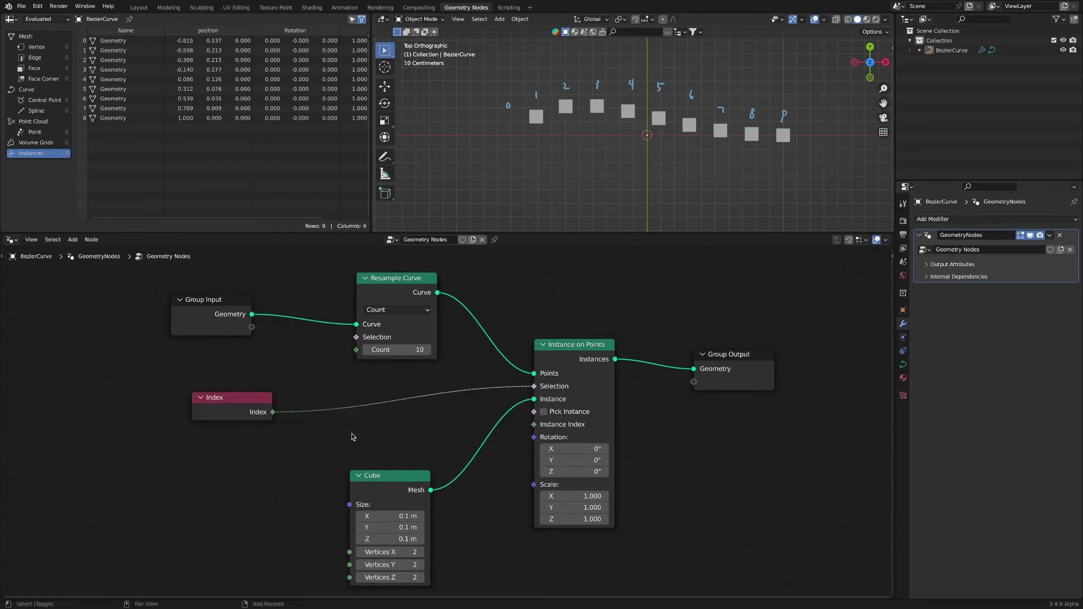
key("shift+a")
mouse_move(352, 436)
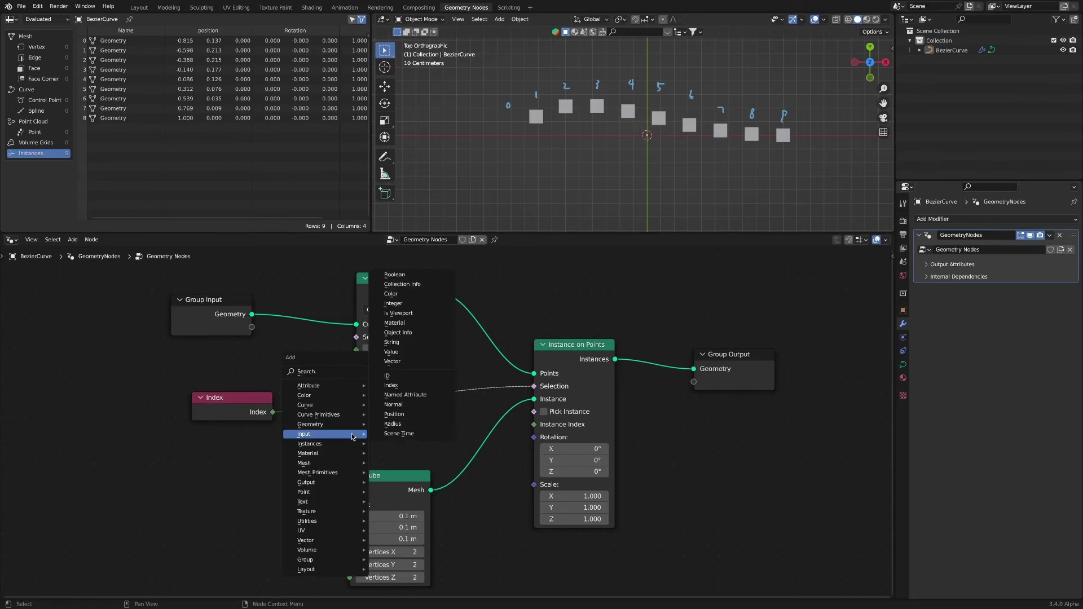
left_click(345, 521)
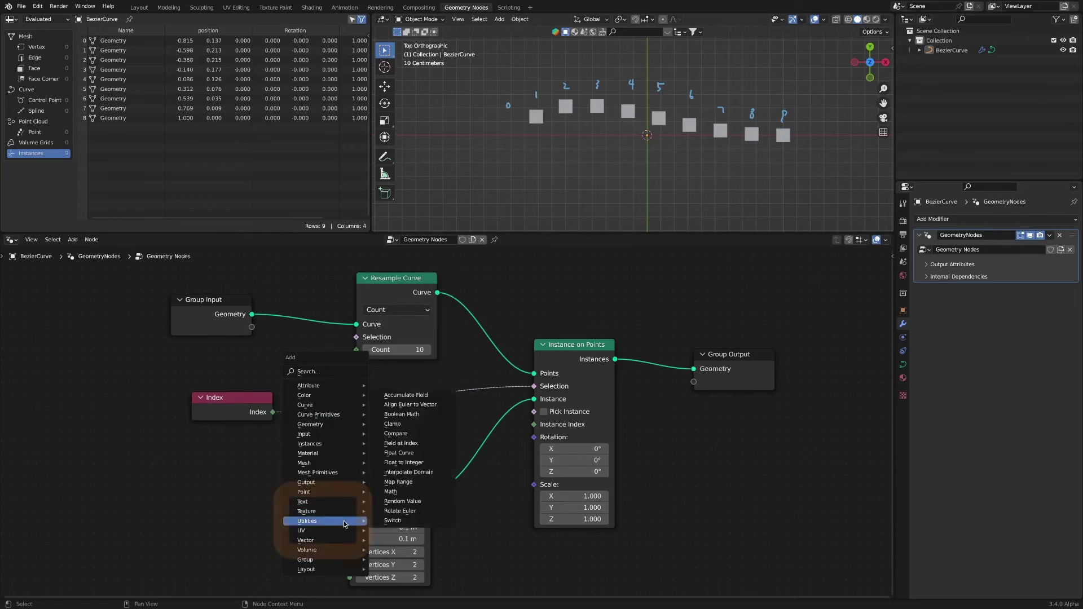
left_click(390, 491)
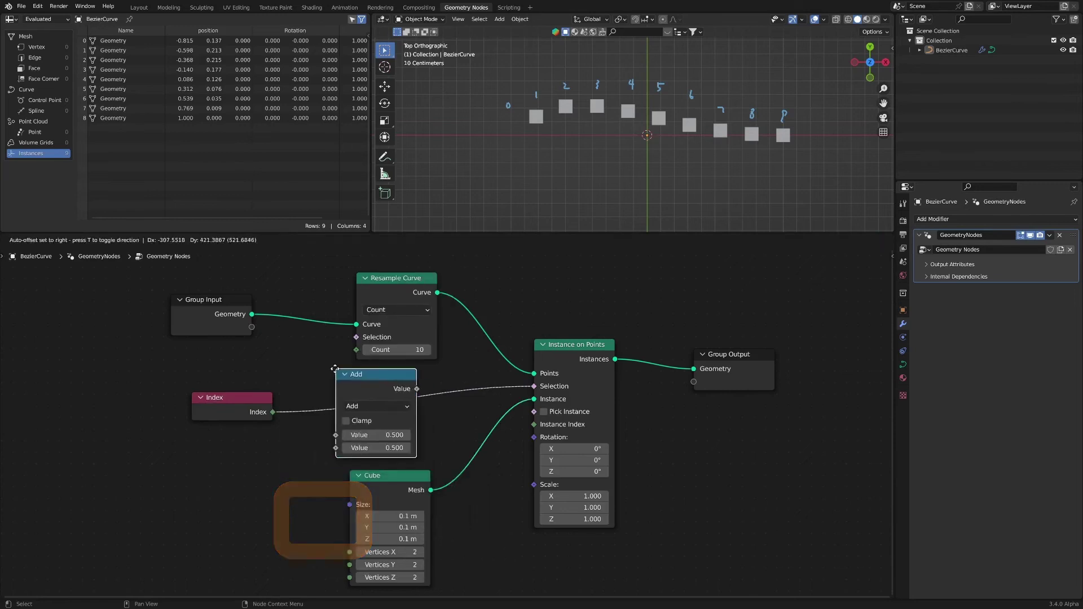
left_click(335, 369)
Change the Math node's operation to Modulo and set its second value to 2.
mouse_move(393, 448)
left_mouse_down()
mouse_move(293, 448)
mouse_move(394, 448)
left_mouse_up()
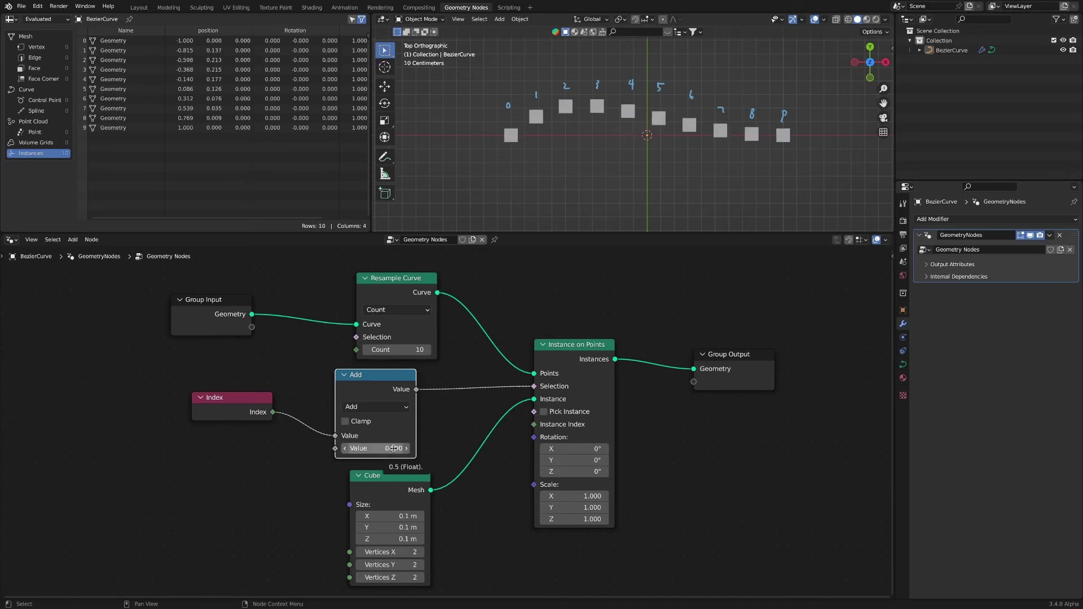
left_click(375, 407)
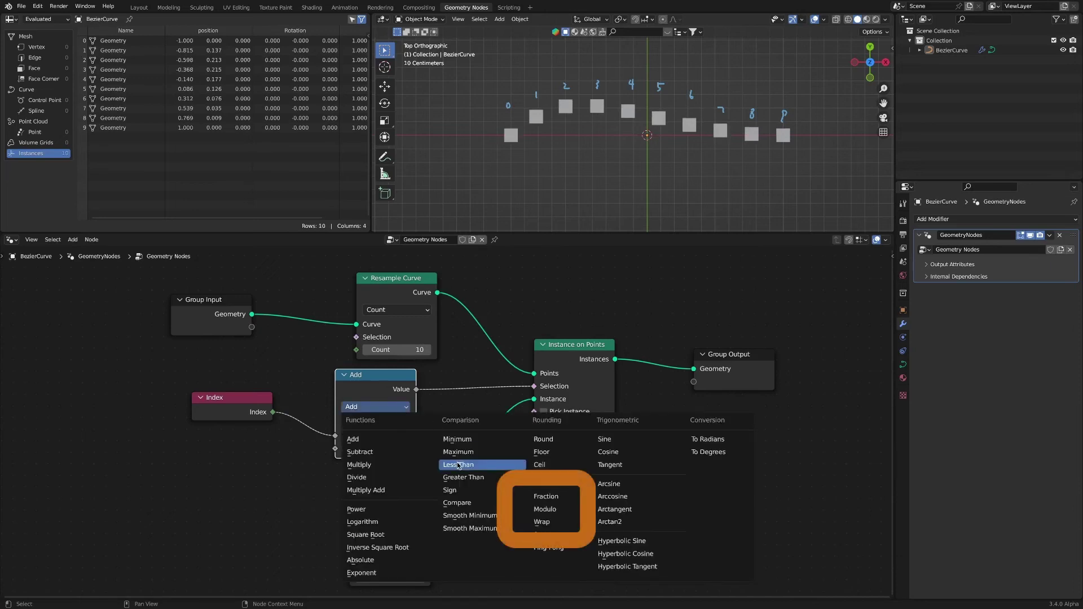
left_click(558, 508)
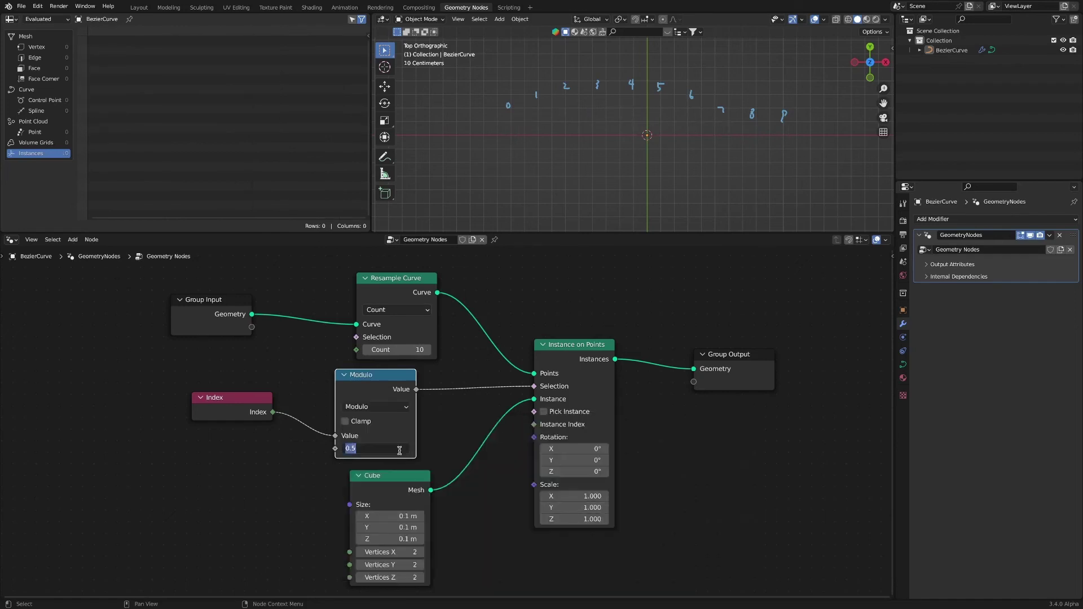
key("Return")
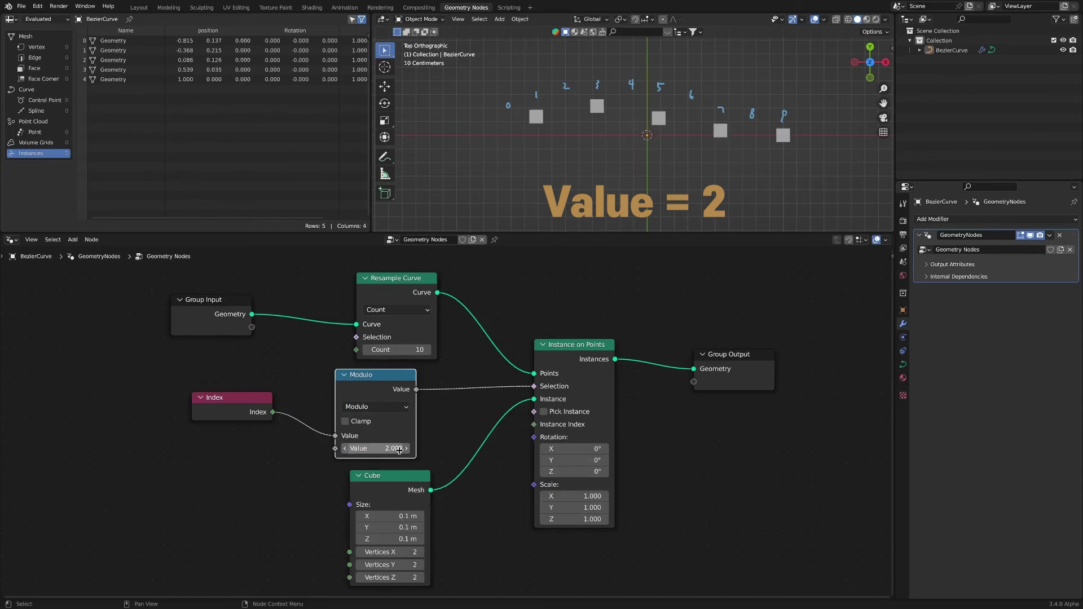
Try 3 and 4 as the Modulo node's second value and restore it to 2.
left_click(399, 450)
type("3")
key("Return")
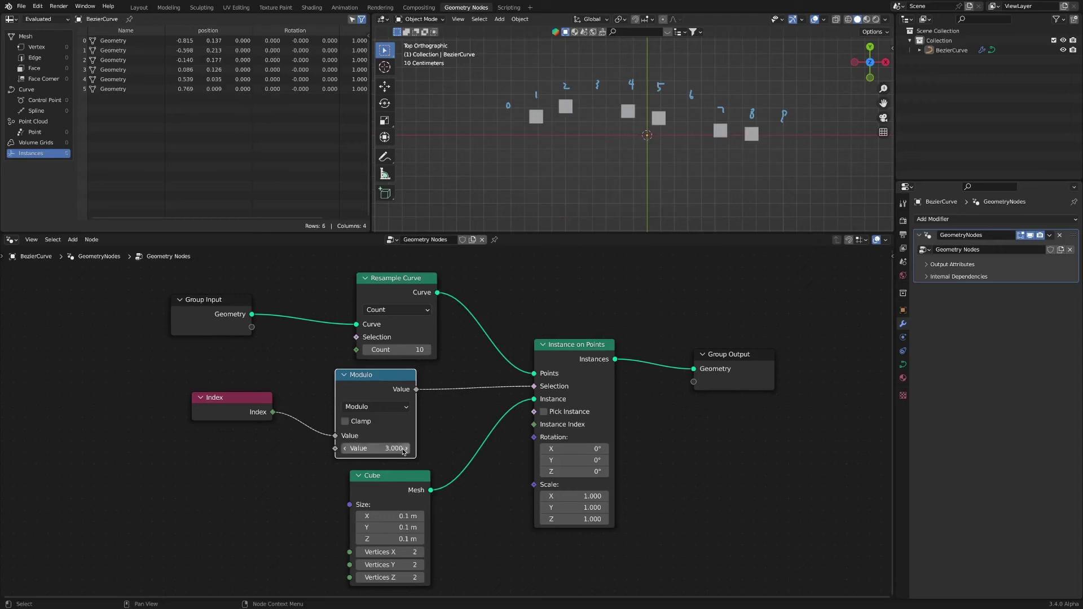
left_click(406, 448)
left_click(399, 449)
type("4")
key("Return")
left_click(404, 449)
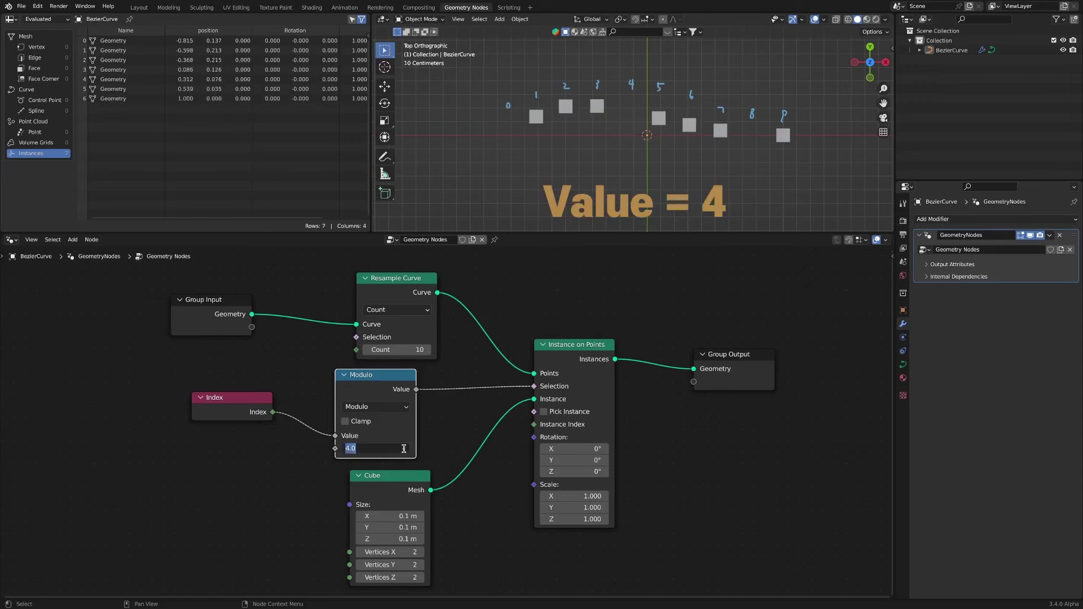
key("Return")
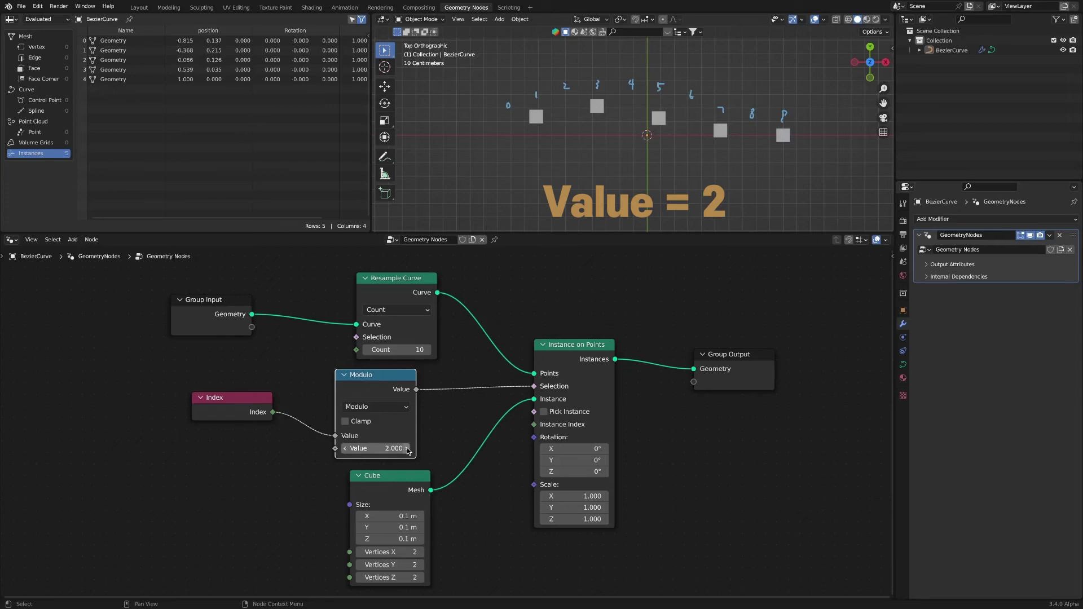
Switch the Math node's operation to Compare and set its second value to 3.
left_click(402, 406)
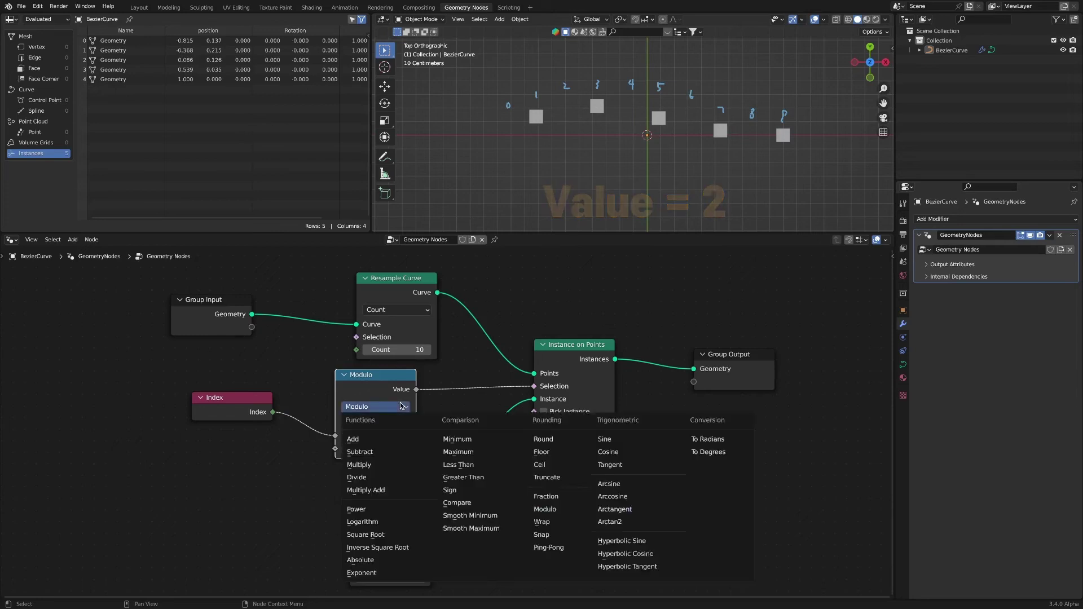
left_click(485, 504)
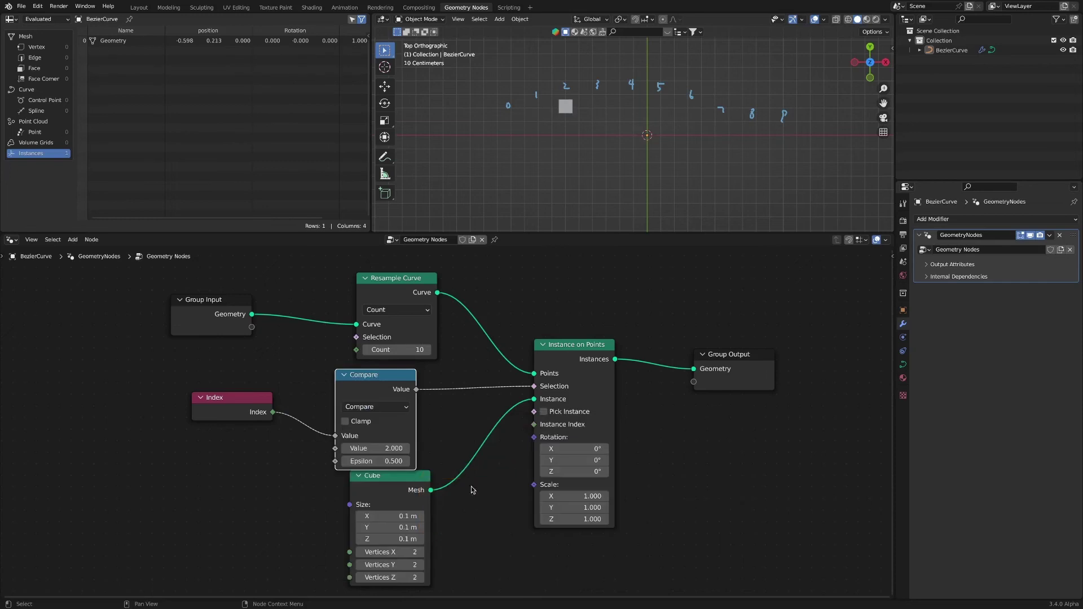
left_click(399, 449)
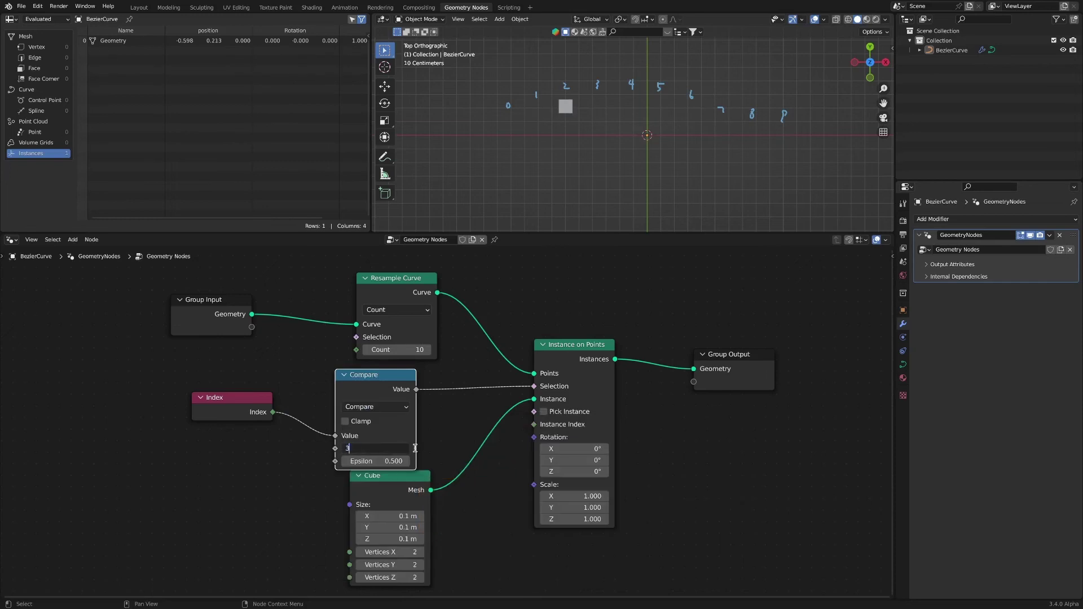
key("Return")
Try 9 as the Compare node's second value and set it back to 2.
left_click(399, 448)
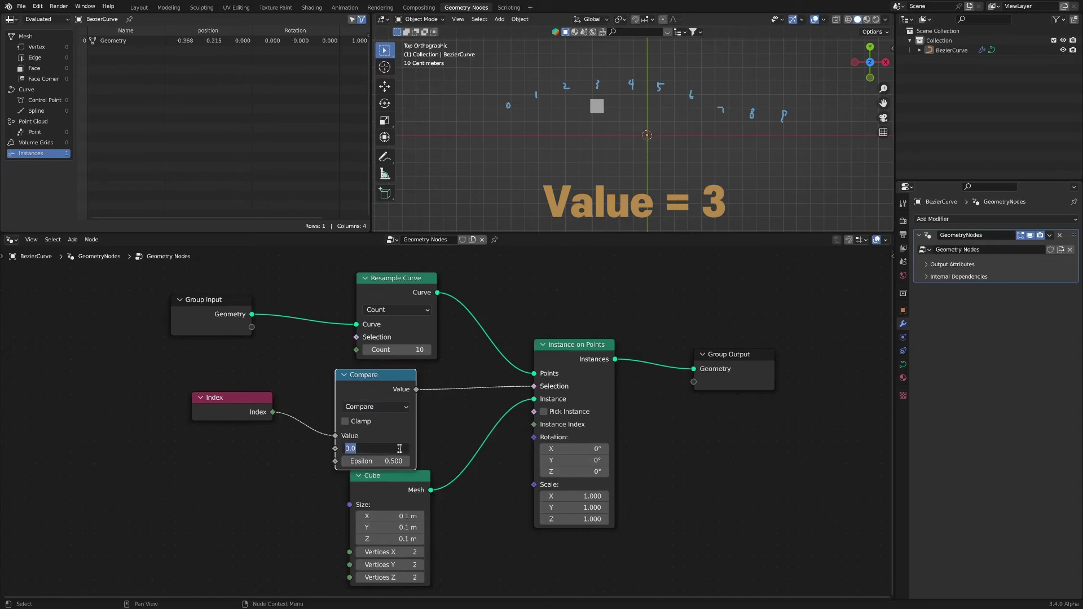
type("9")
key("Return")
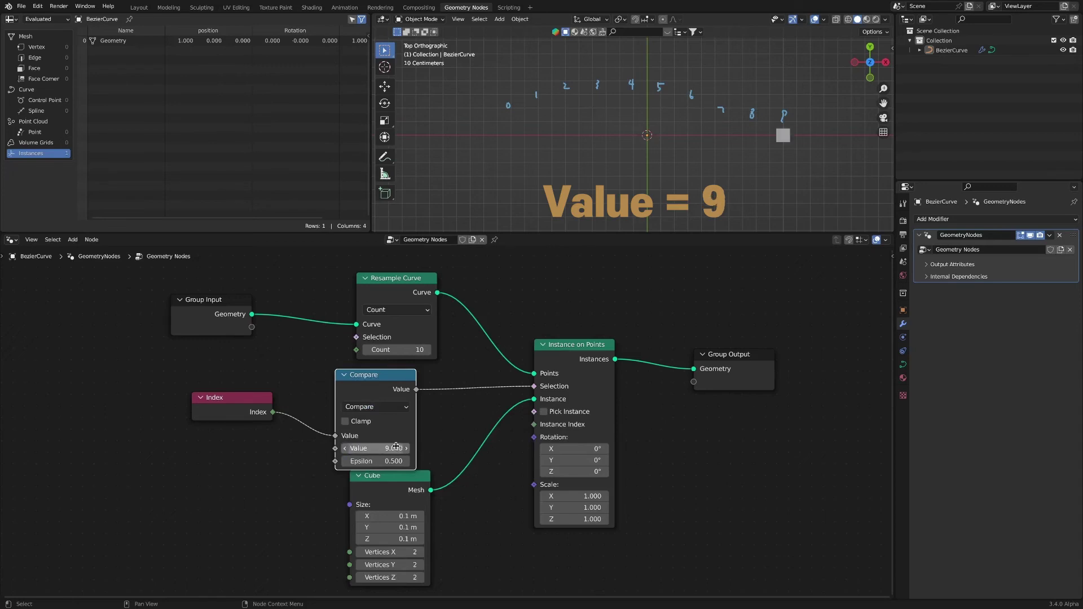
left_click(397, 448)
type("-0.4")
key("Return")
left_click_drag(375, 448, 397, 448)
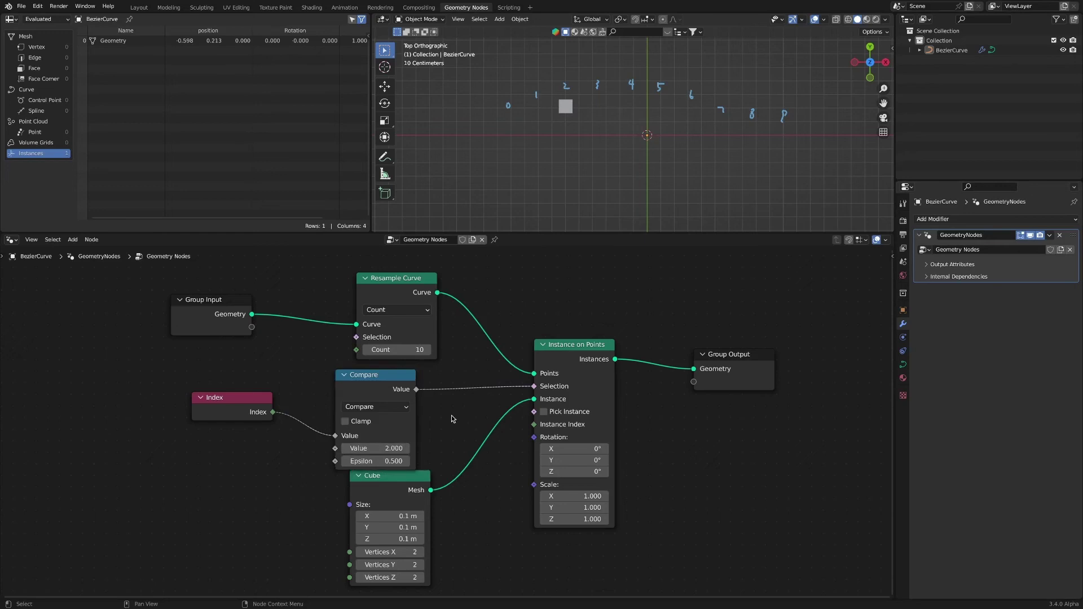
Rearrange the Group Input, Resample Curve, Index, Compare and Cube nodes to leave free space before the Instance on Points node.
left_click_drag(214, 300, 101, 269)
left_click_drag(396, 278, 346, 266)
left_click_drag(263, 407, 205, 401)
left_click_drag(390, 478, 473, 481)
left_click_drag(211, 388, 161, 383)
left_click_drag(380, 382, 250, 376)
Duplicate the Compare node below the original and connect the Index output to the copy's first value.
key("shift+d")
left_click(249, 486)
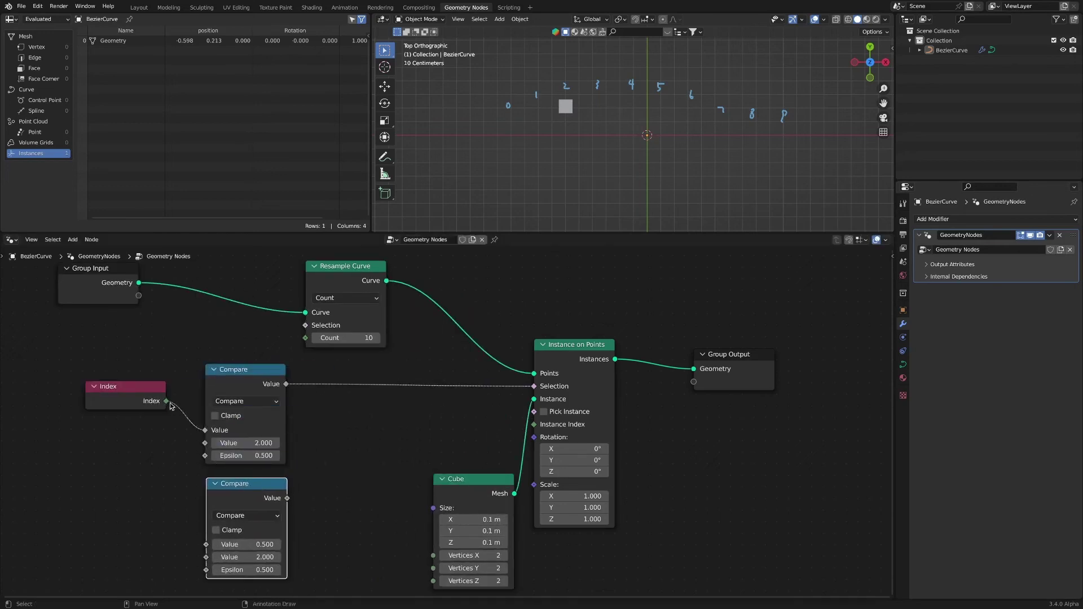
left_click_drag(167, 401, 214, 547)
Duplicate the lower Compare node into the space before Instance on Points and change the copy's operation to Add.
left_click(257, 486)
key("shift+d")
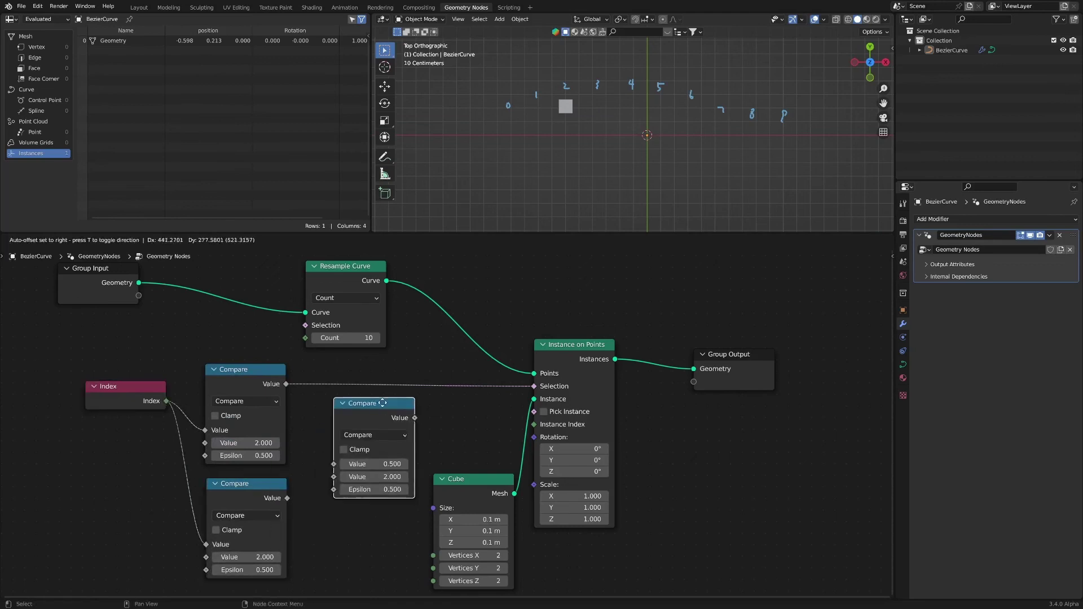
left_click(381, 411)
left_click(383, 441)
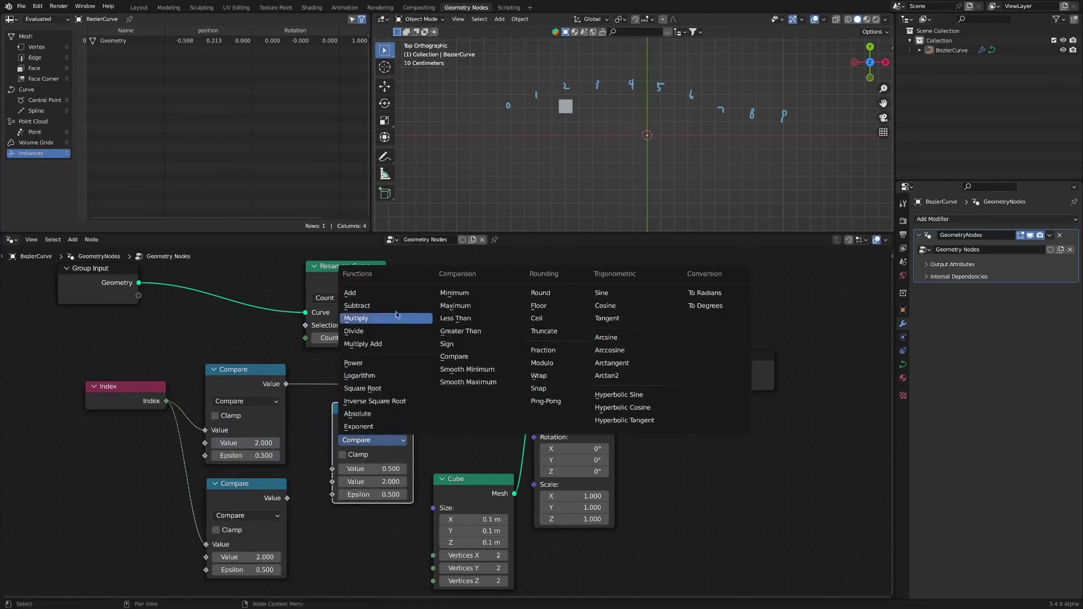
left_click(401, 295)
Combine both Compare nodes through the Add node into Selection, comparing with 1 in the upper node and 8 in the lower.
left_click_drag(380, 415, 428, 377)
left_click_drag(287, 499, 307, 484)
left_click_drag(389, 449, 389, 449)
mouse_move(248, 557)
left_mouse_down()
mouse_move(308, 557)
mouse_move(243, 550)
left_mouse_up()
mouse_move(264, 443)
left_mouse_down()
mouse_move(282, 443)
mouse_move(261, 443)
left_mouse_up()
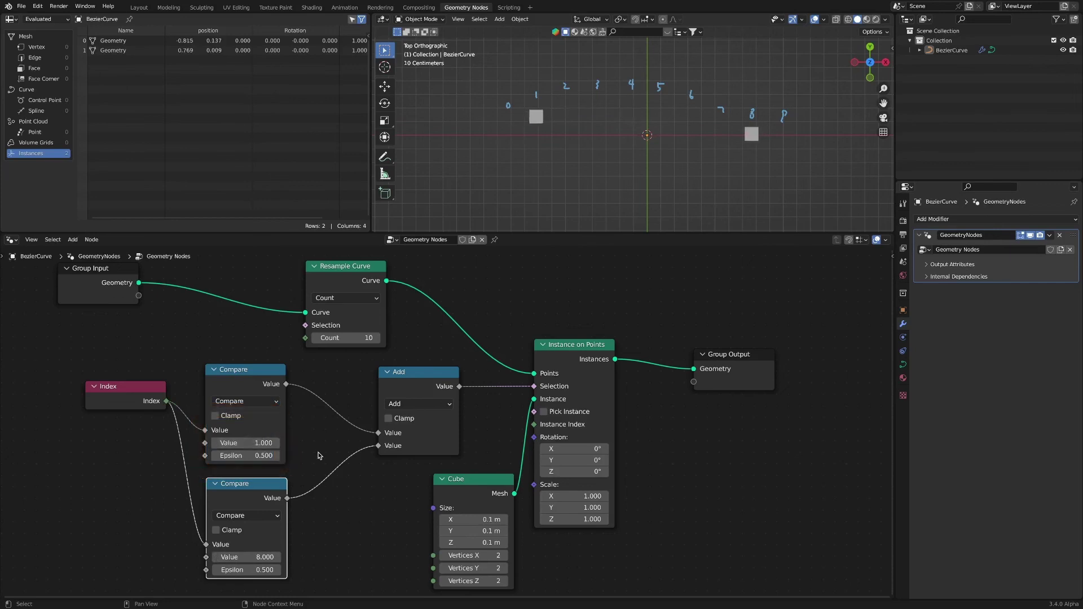
Replace the Index, Compare and Add nodes with an Endpoint Selection node linked to the Selection input of Instance on Points.
left_click_drag(125, 373, 415, 579)
key("x")
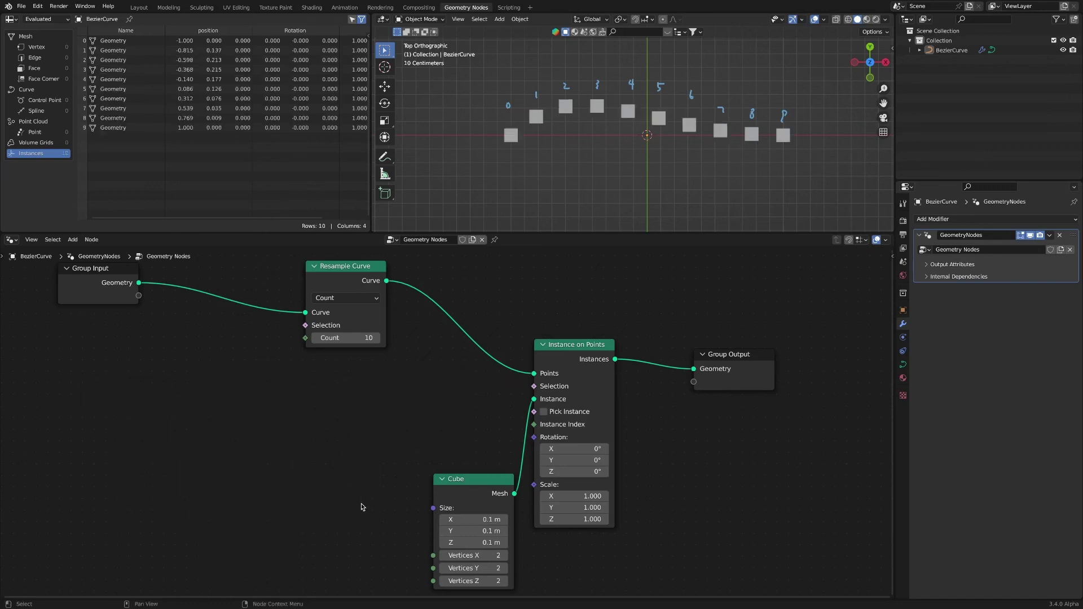
key("shift+a")
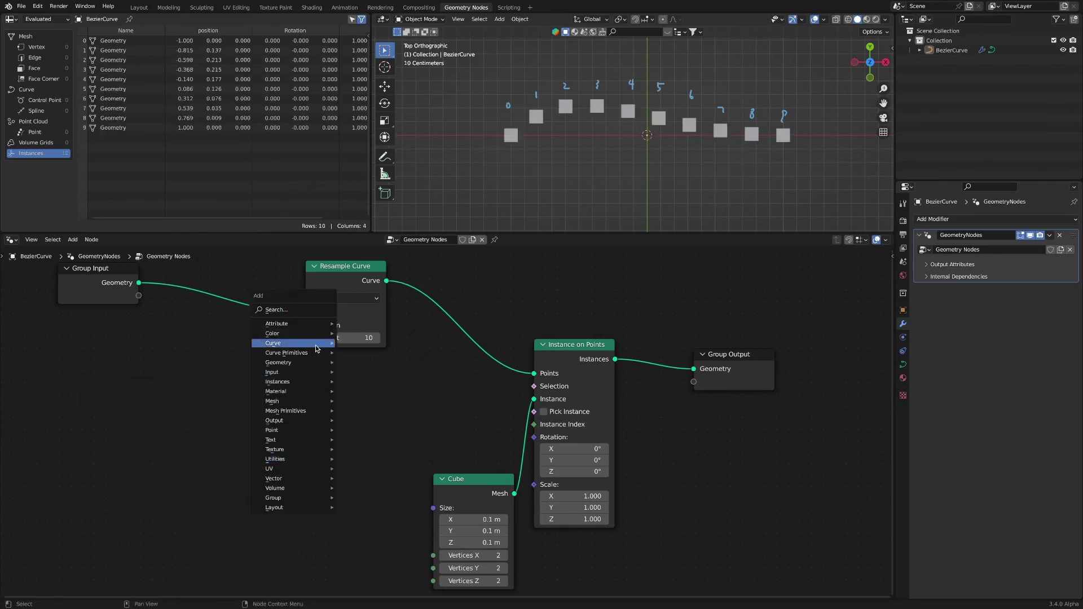
mouse_move(316, 345)
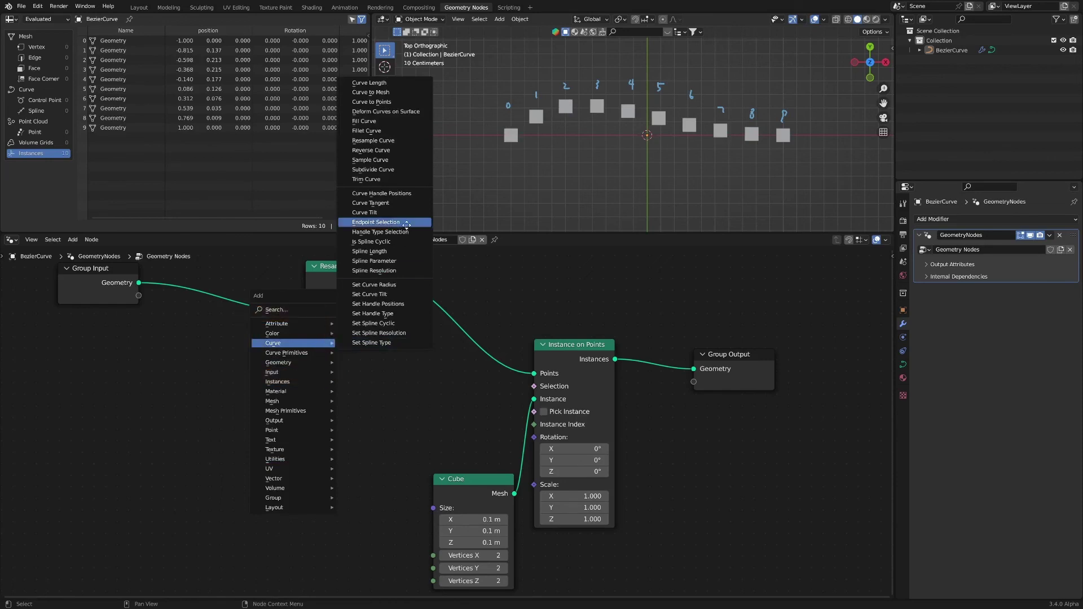
left_click(375, 222)
left_click_drag(360, 417, 534, 386)
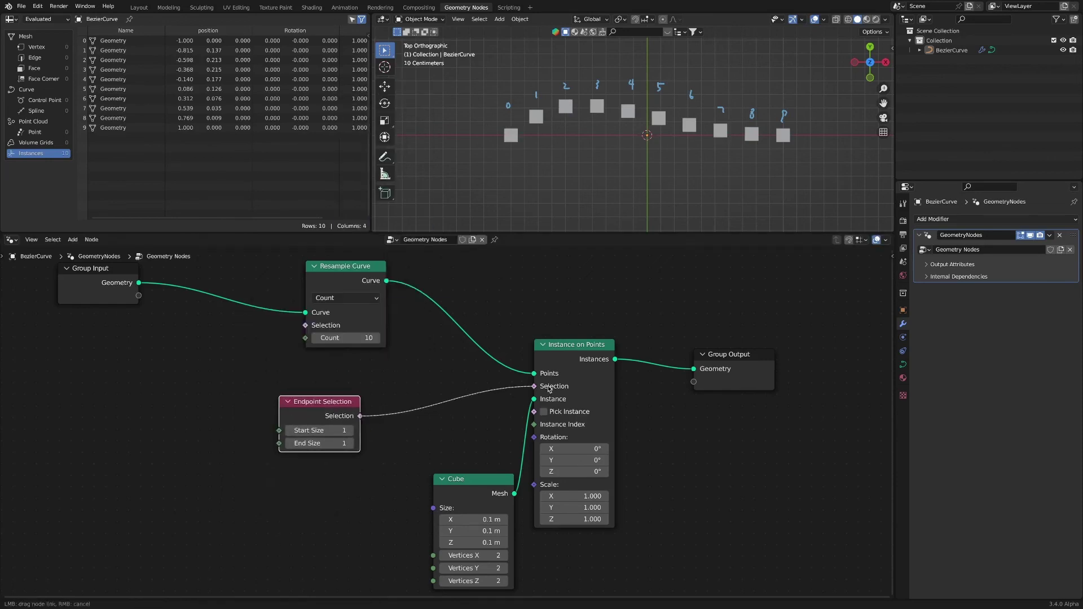
Try an End Size of 0 on the Endpoint Selection node and delete the node.
mouse_move(318, 432)
left_mouse_down()
mouse_move(356, 432)
mouse_move(320, 430)
mouse_move(338, 442)
mouse_move(323, 443)
mouse_move(314, 431)
mouse_move(347, 430)
mouse_move(303, 434)
mouse_move(344, 443)
mouse_move(332, 444)
left_mouse_up()
left_click(323, 443)
type("0")
key("Return")
key("x")
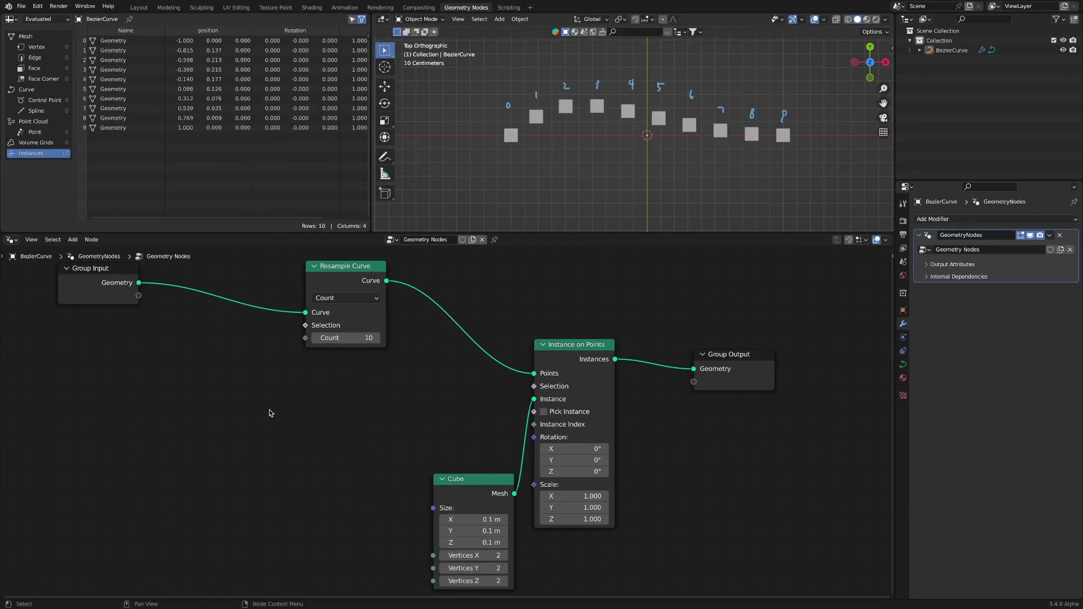
Add a Spline Parameter node and a ColorRamp node below the Resample Curve node.
key("shift+a")
mouse_move(268, 410)
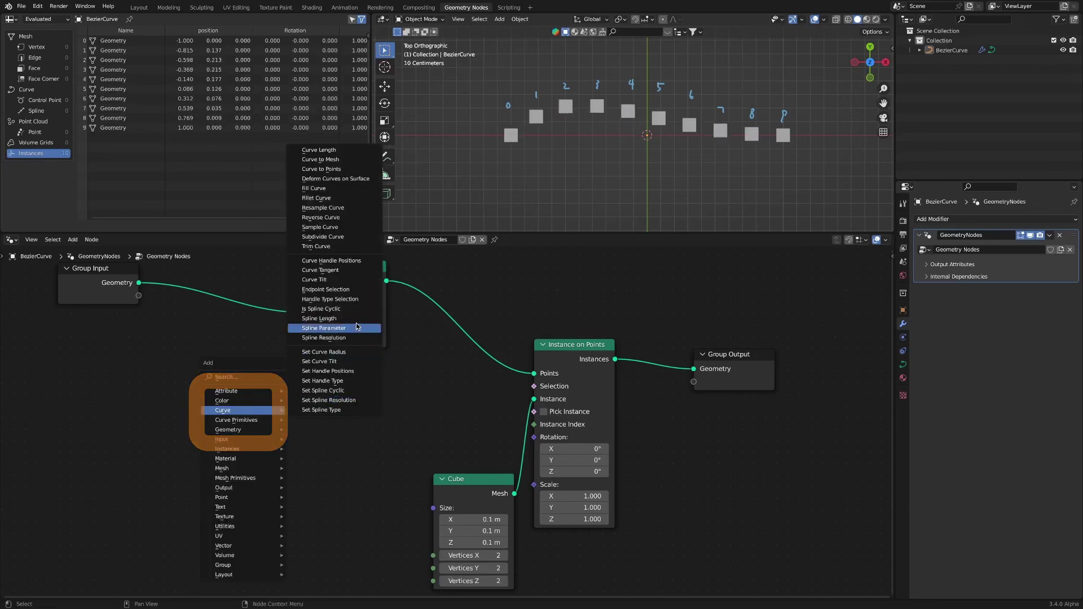
left_click(324, 328)
left_click(277, 409)
key("shift+a")
mouse_move(387, 420)
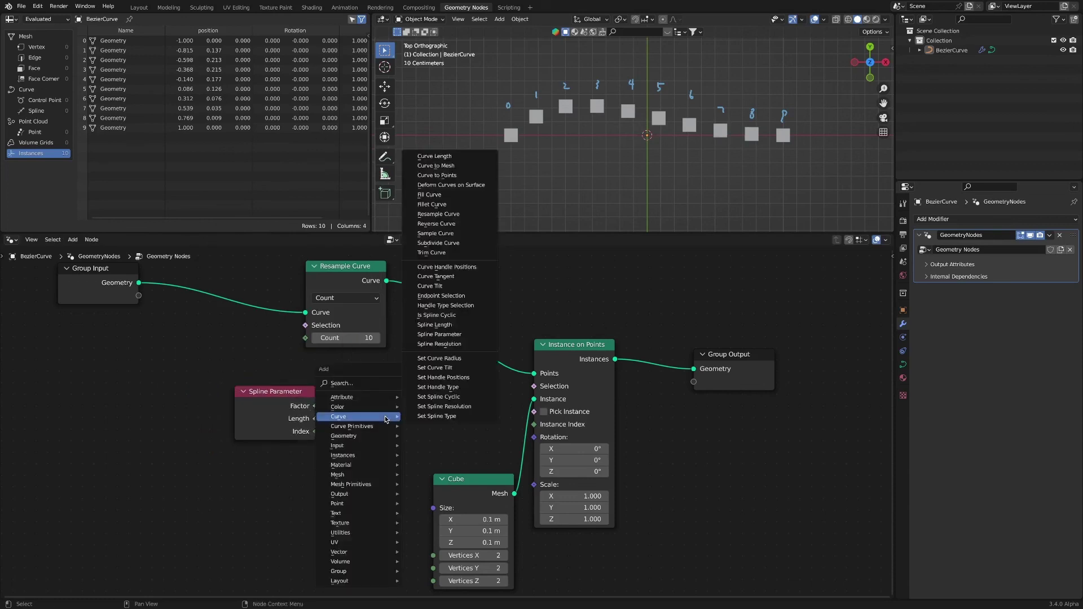
left_click(351, 406)
left_click(428, 407)
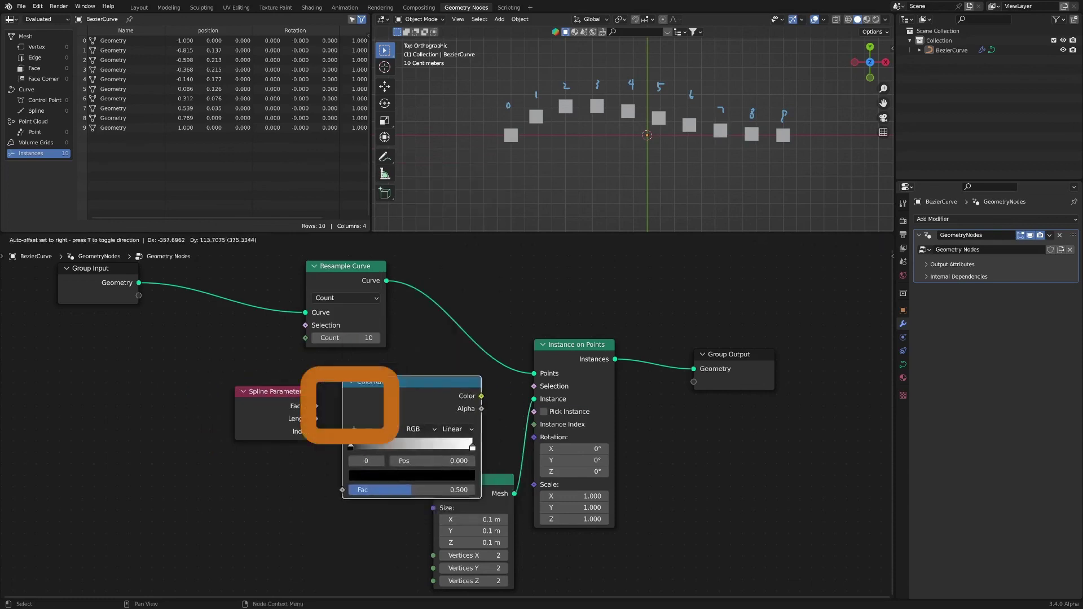
Connect the Spline Parameter's Factor to the ColorRamp's Fac, and its Color to the Selection input of Instance on Points.
left_click_drag(299, 389, 208, 378)
left_click_drag(378, 380, 292, 377)
left_click_drag(225, 395, 256, 481)
left_click_drag(394, 388, 535, 386)
Set the ColorRamp interpolation to Constant and move its white stop toward the black one.
mouse_move(265, 440)
left_mouse_down()
mouse_move(320, 443)
mouse_move(258, 442)
left_mouse_up()
left_click(385, 422)
left_click(375, 486)
left_click_drag(385, 438, 309, 441)
Add more ColorRamp stops and space them into alternating black and white bands, with the last white stop at 0.918.
left_click(268, 422)
left_click(268, 421)
left_click(267, 421)
left_click_drag(309, 439, 333, 438)
left_click(278, 421)
left_click_drag(332, 438, 327, 437)
left_click_drag(327, 436, 285, 437)
left_click_drag(342, 437, 386, 437)
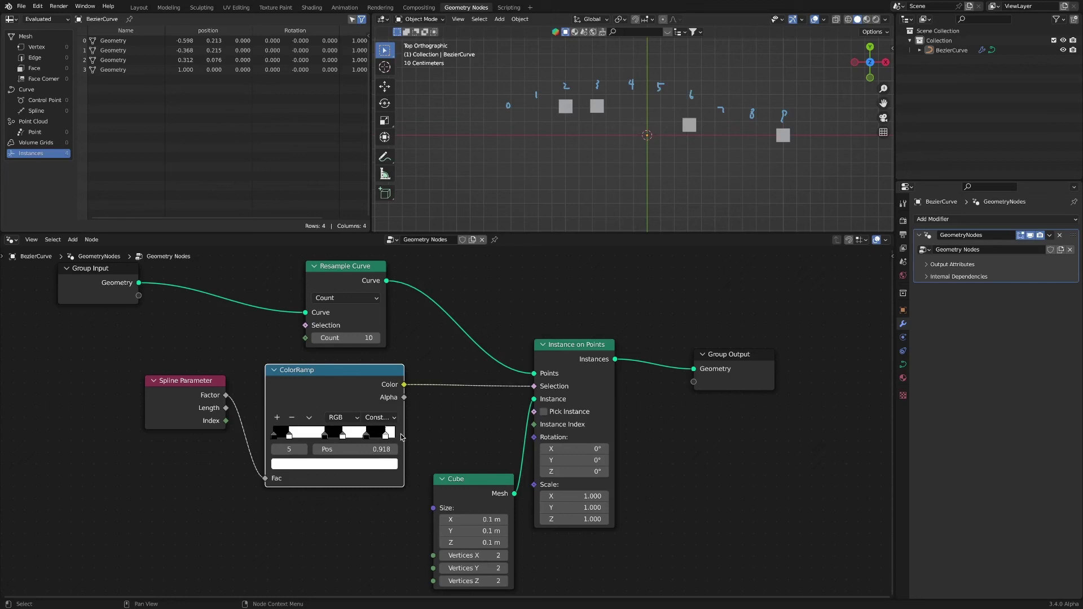